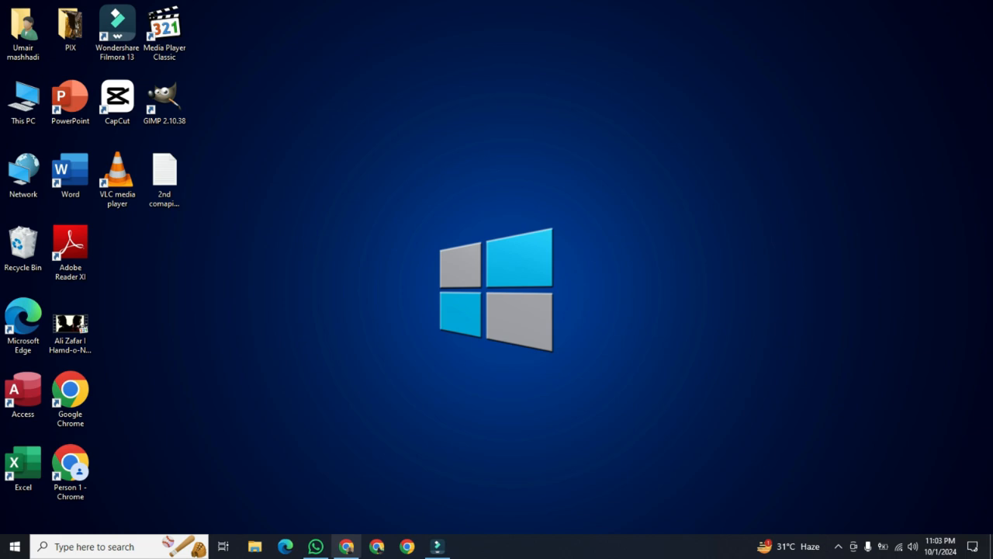
# Open Chrome and go to google.com from the address bar
pyautogui.click(346, 546)
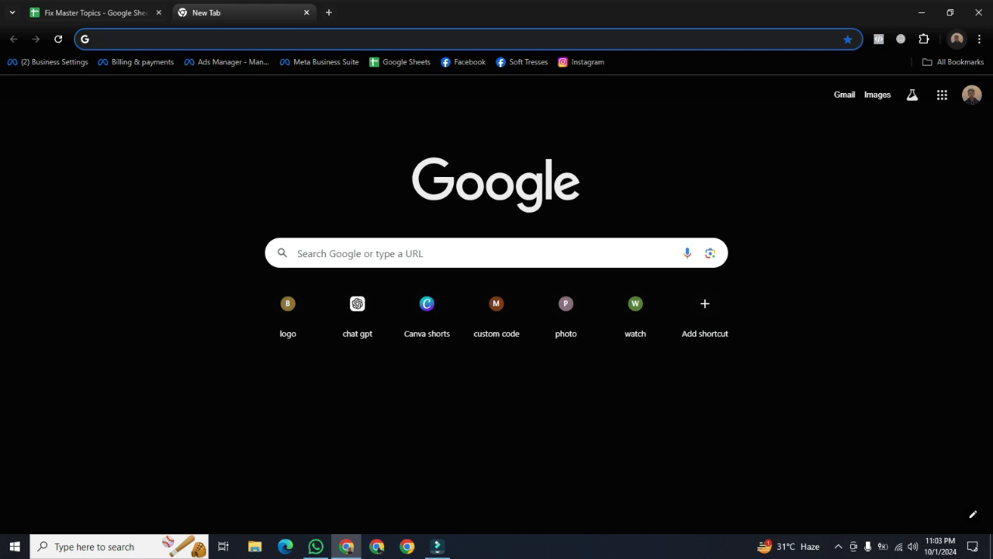
pyautogui.click(310, 39)
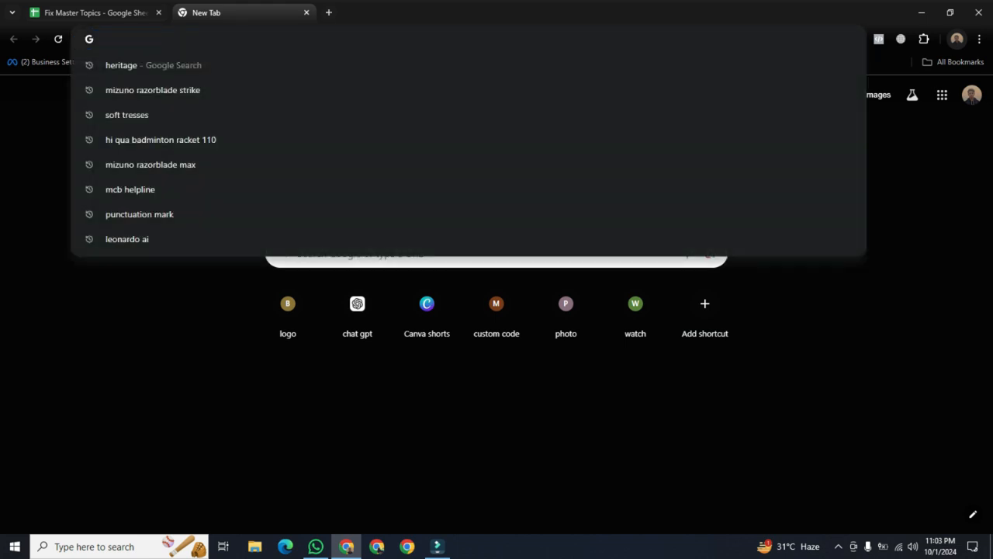
pyautogui.write('goog')
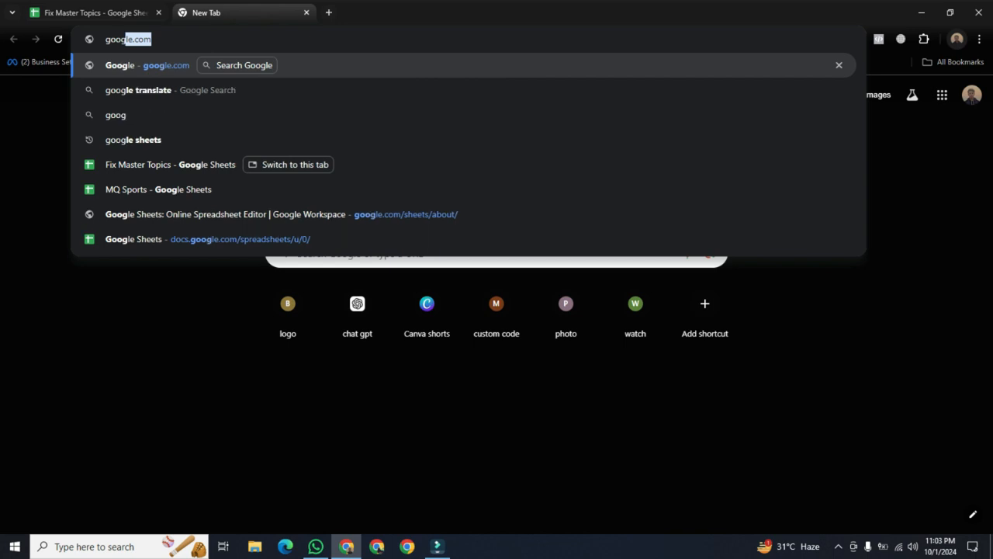
pyautogui.press('Return')
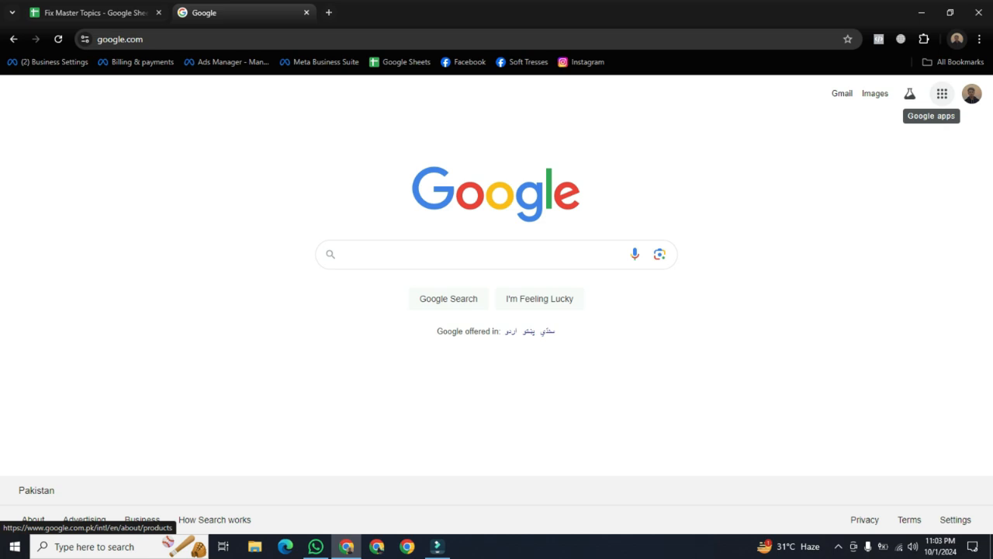
# Open Business Profile Manager from the Google apps grid
pyautogui.click(942, 94)
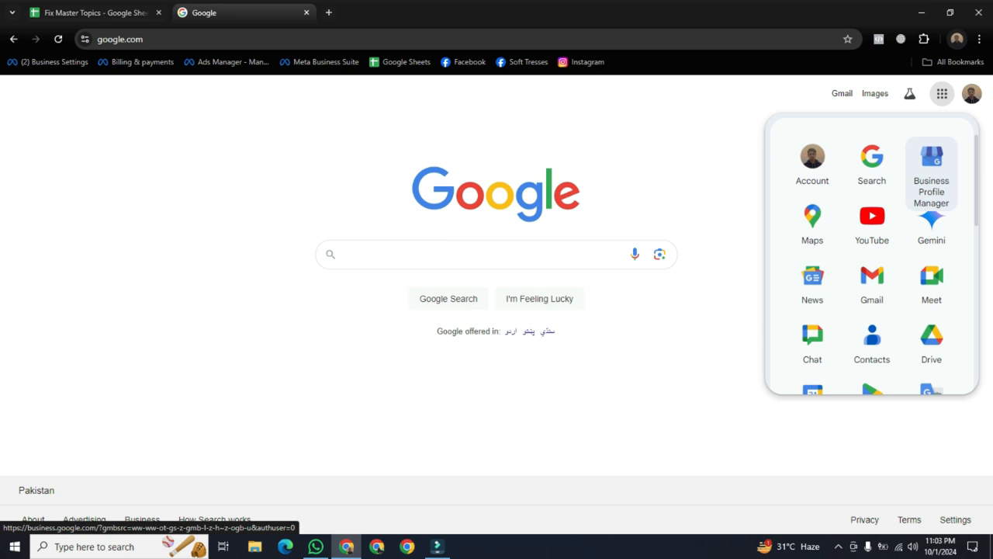
pyautogui.click(930, 171)
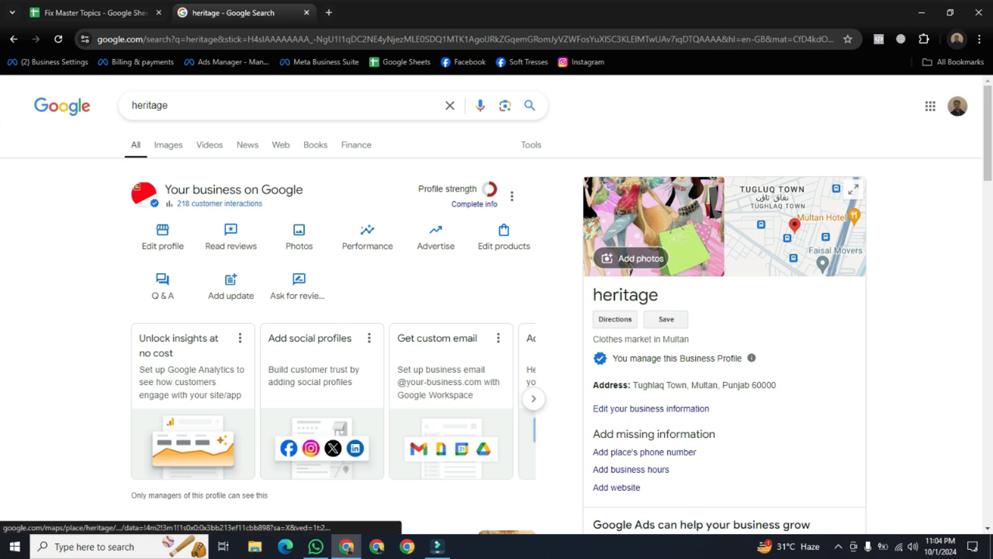
pyautogui.click(795, 226)
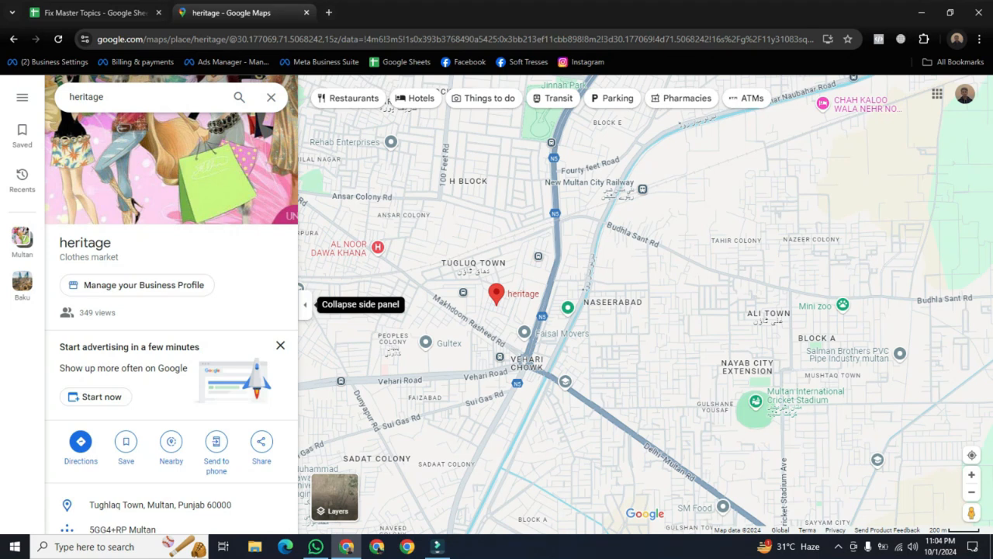
pyautogui.click(372, 142)
pyautogui.click(13, 39)
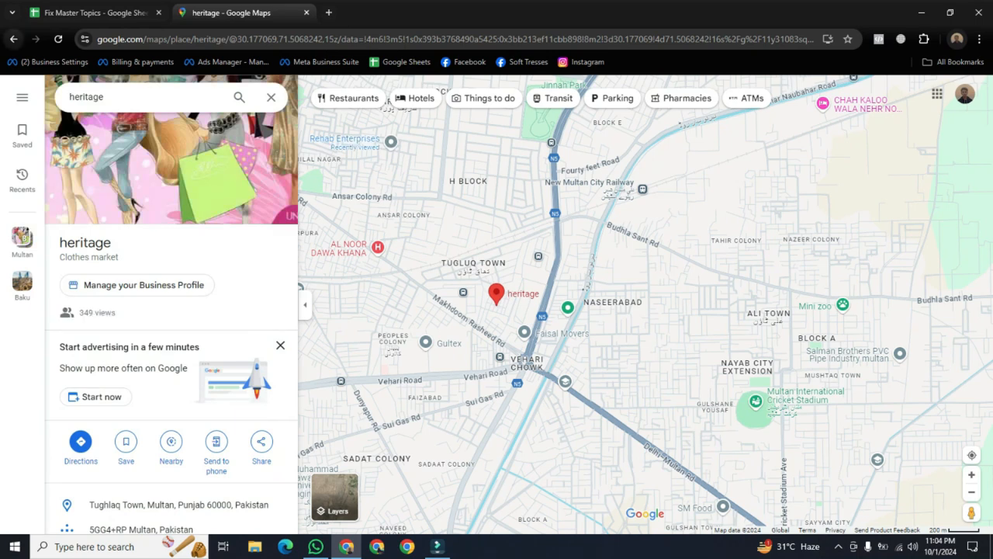
pyautogui.click(14, 39)
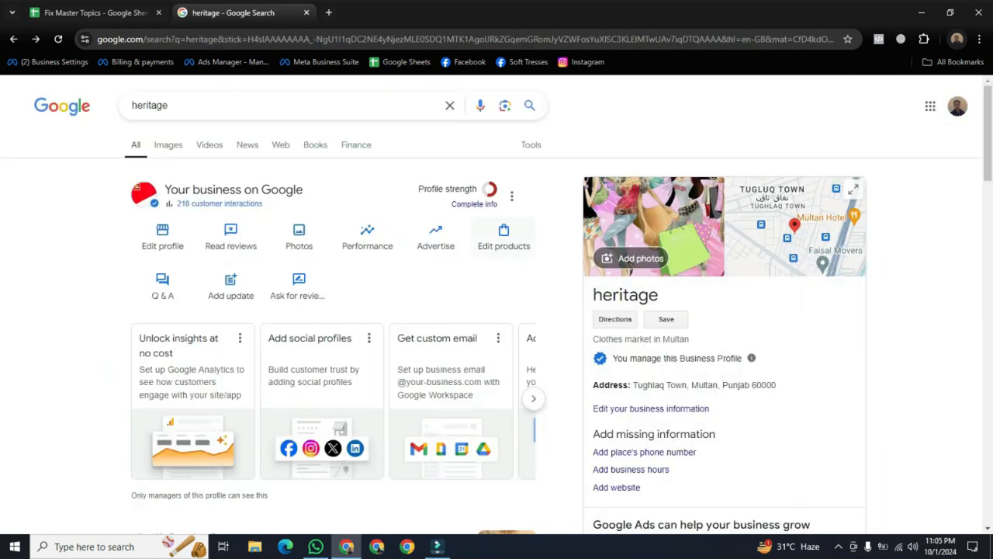
# Choose Add a new Business Profile from the profile's three-dot menu
pyautogui.click(511, 196)
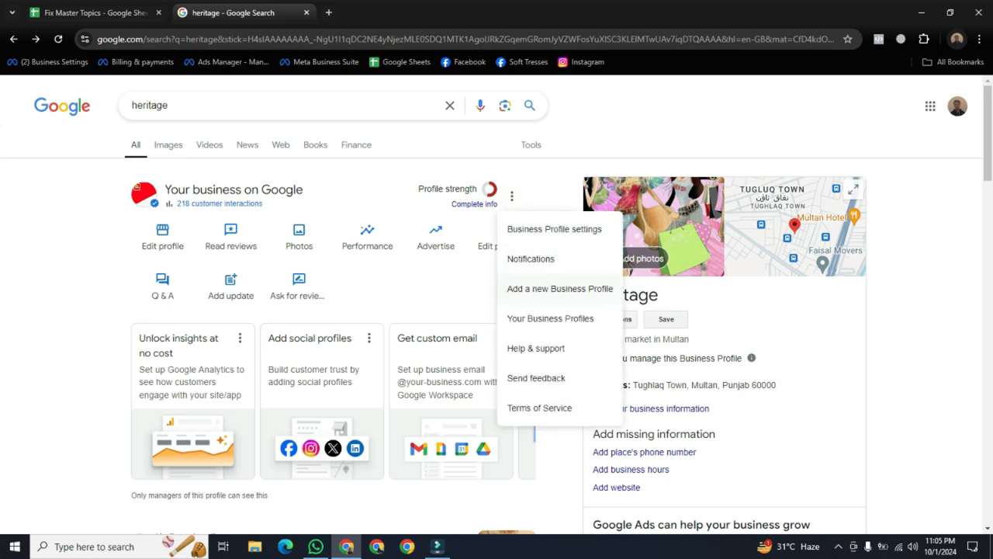
pyautogui.click(560, 288)
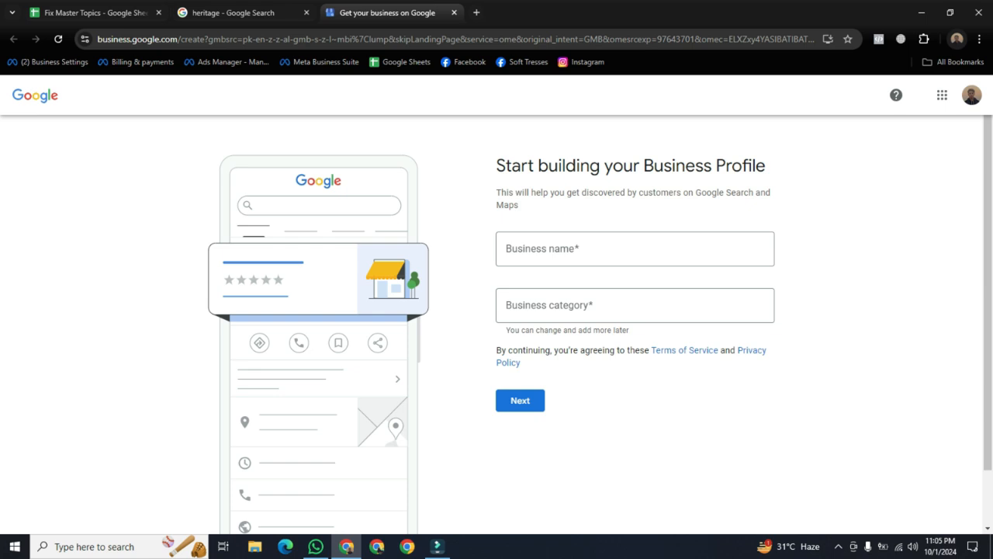
# Enter 'heritage' as the new profile's business name
pyautogui.click(635, 249)
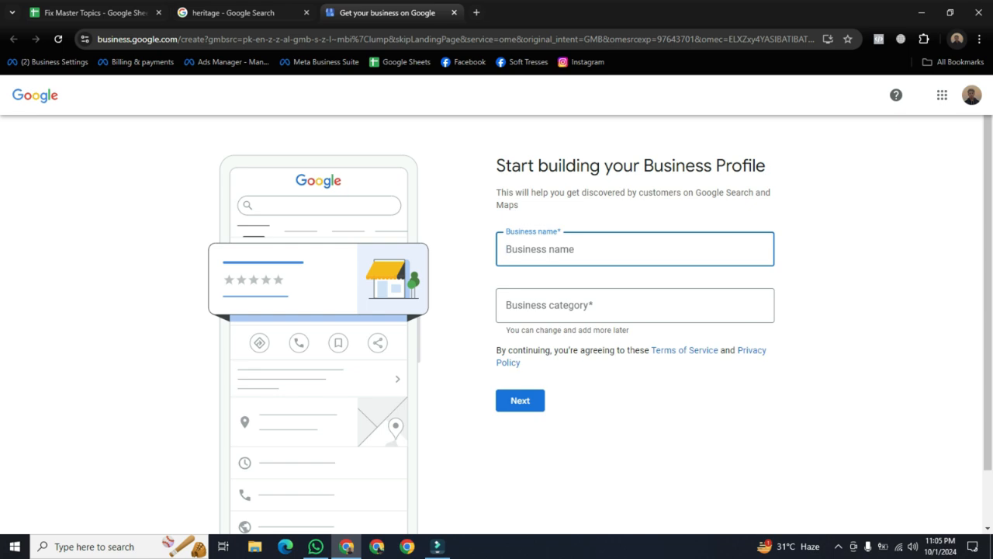
pyautogui.write('heritage')
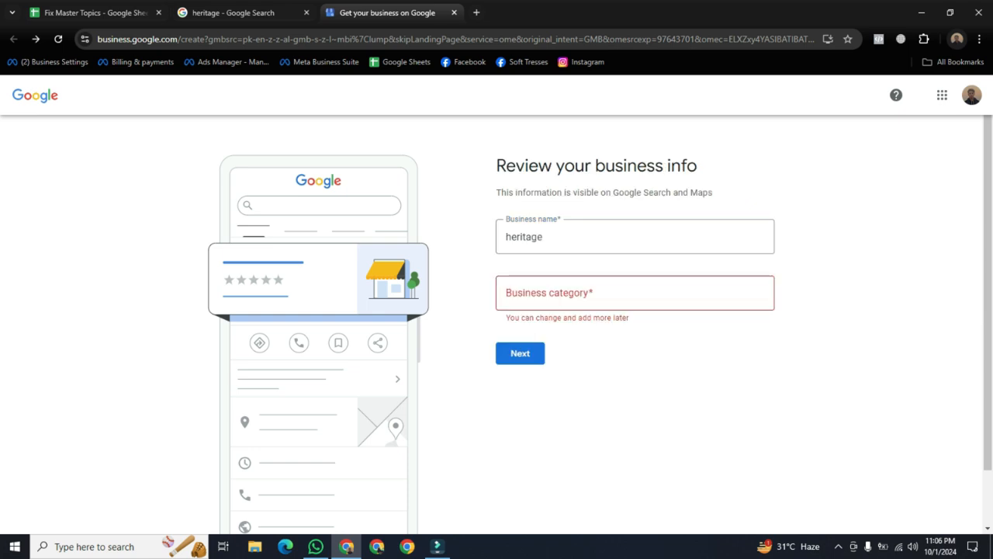
pyautogui.click(634, 294)
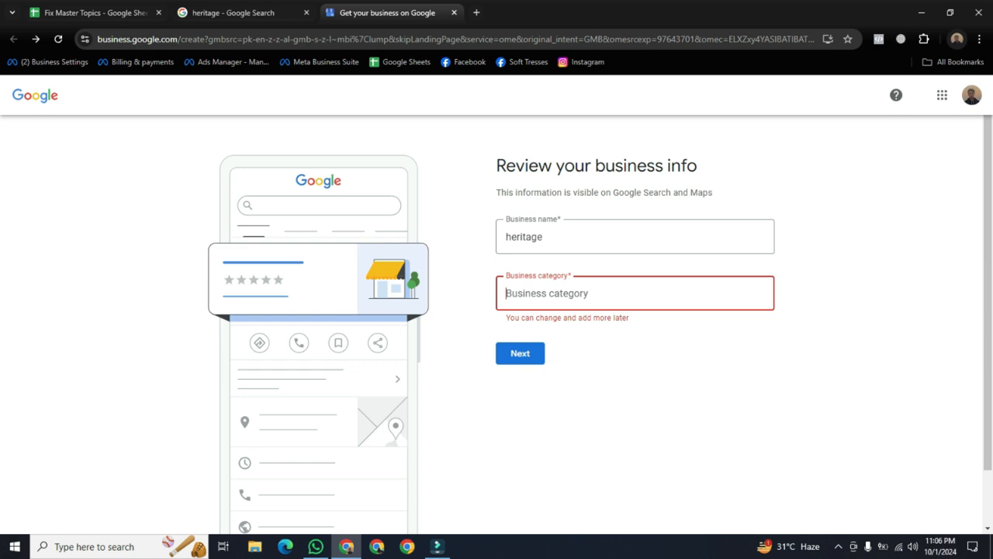
# Pick Clothing Shop as the business category and submit name and category
pyautogui.write('c')
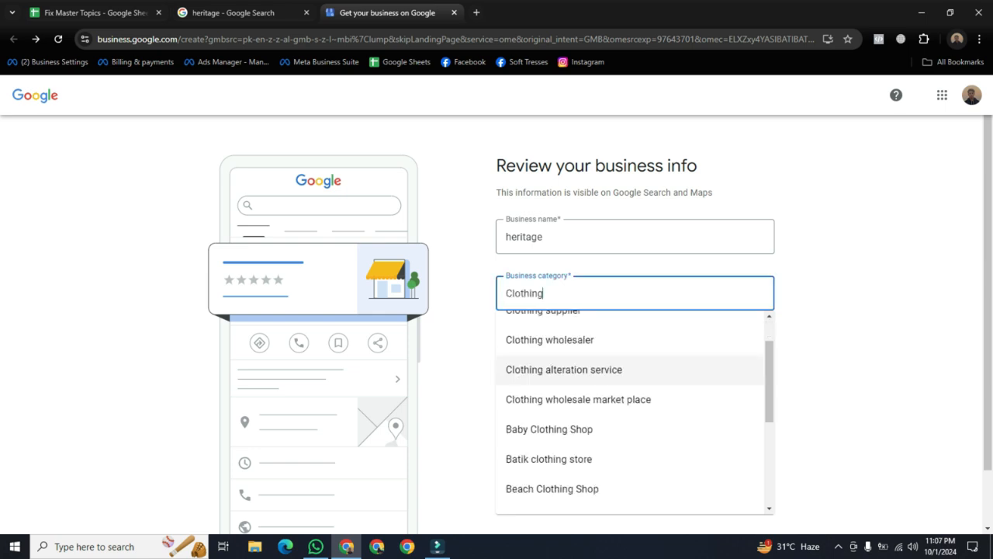
pyautogui.scroll(1, 543, 370)
pyautogui.click(543, 331)
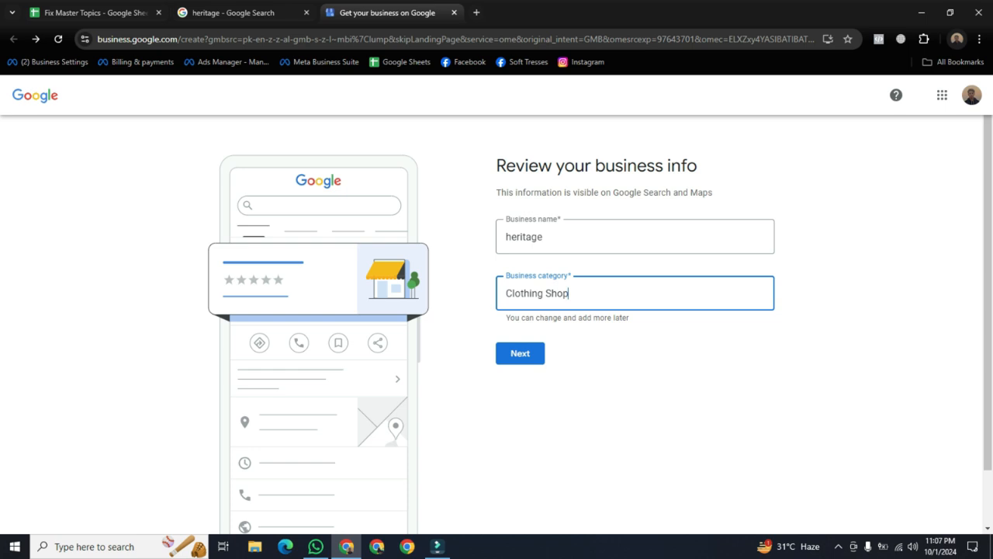
pyautogui.press('Return')
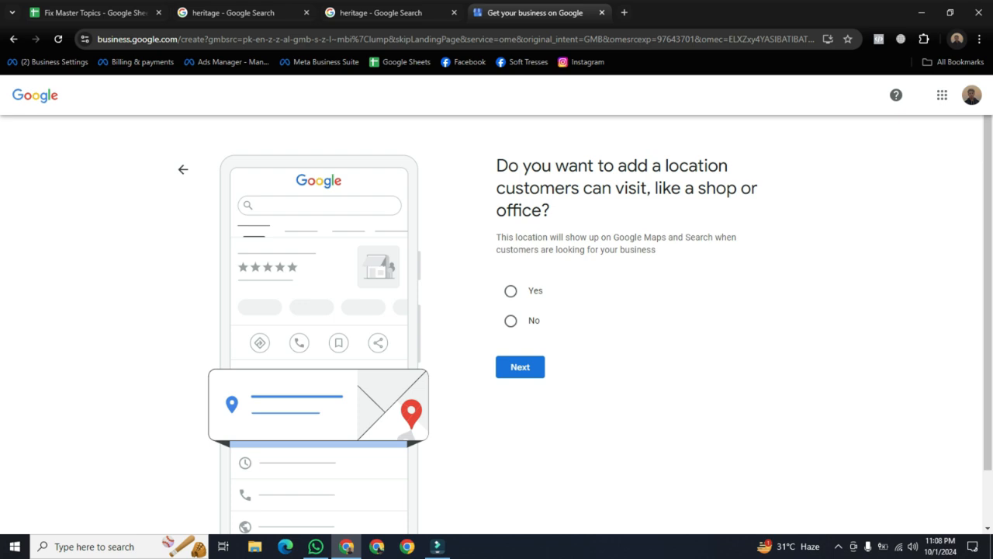
# Answer Yes to having a location customers can visit and continue to the address form
pyautogui.click(511, 291)
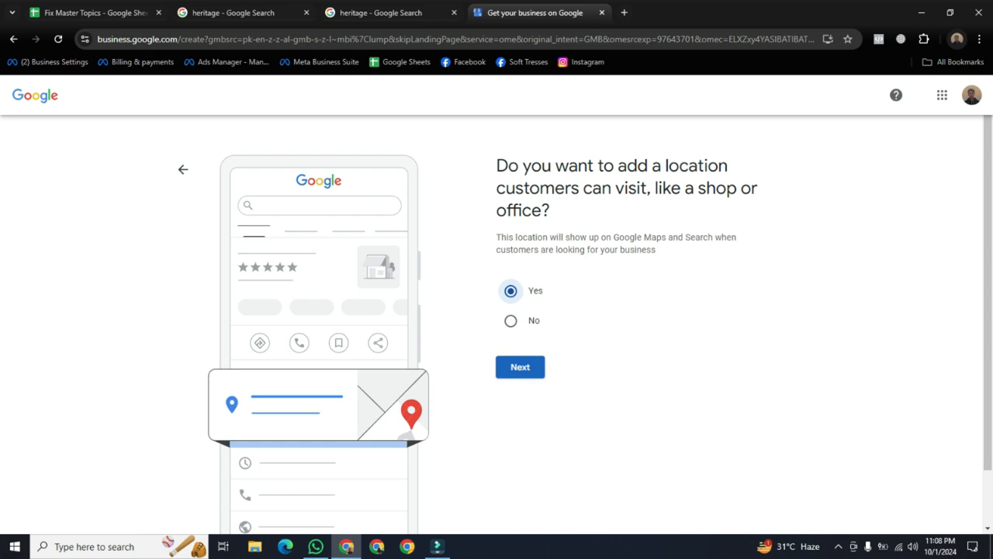
pyautogui.click(520, 367)
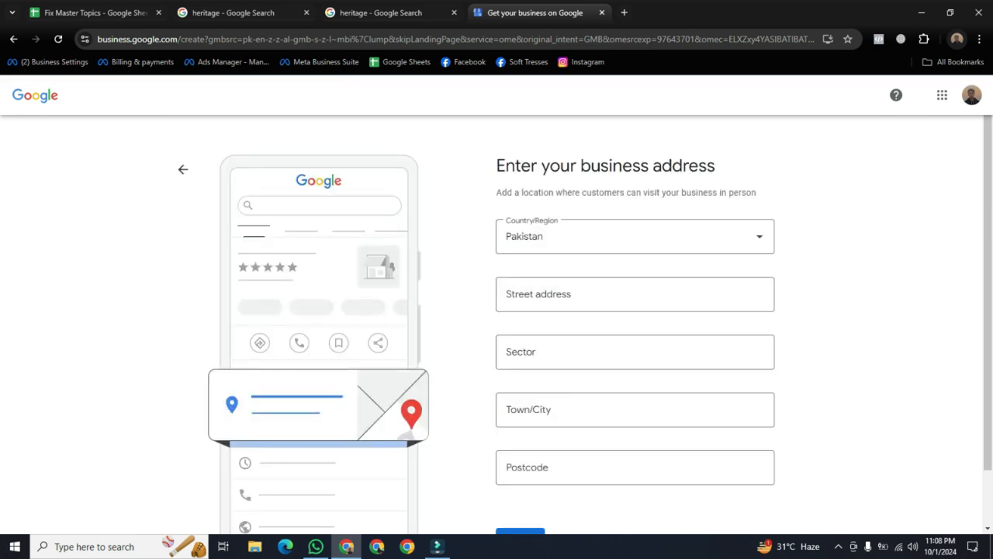
pyautogui.moveTo(988, 291); pyautogui.dragTo(988, 327)
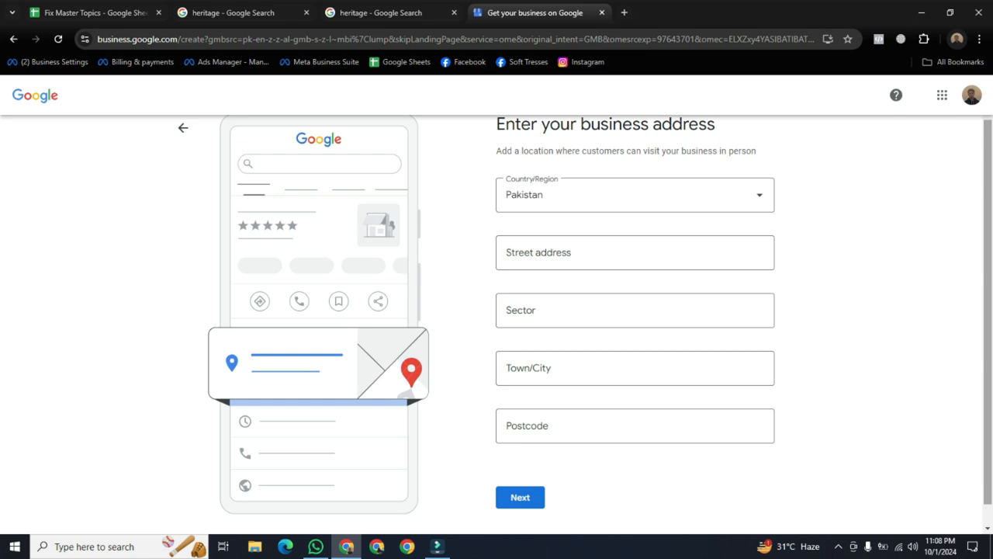
pyautogui.scroll(1, 496, 324)
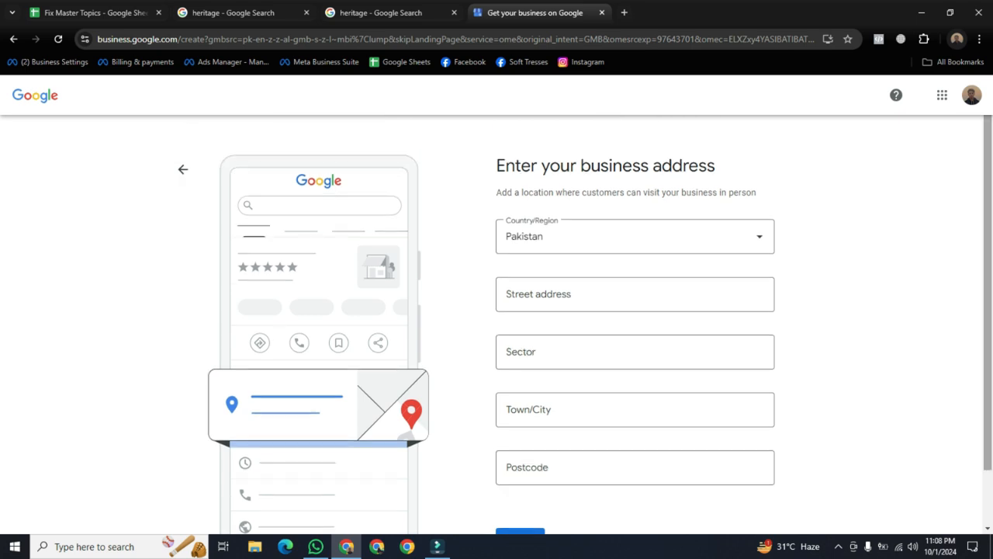
pyautogui.moveTo(988, 291); pyautogui.dragTo(987, 322)
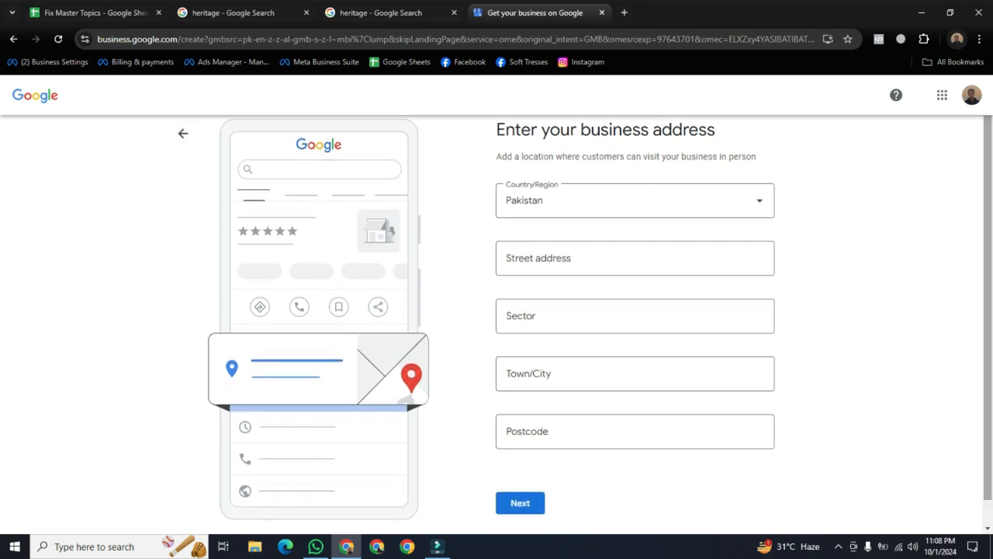
# Fill in the street address, sector 13, and Multan with postcode 66000
pyautogui.click(590, 259)
pyautogui.write('mut')
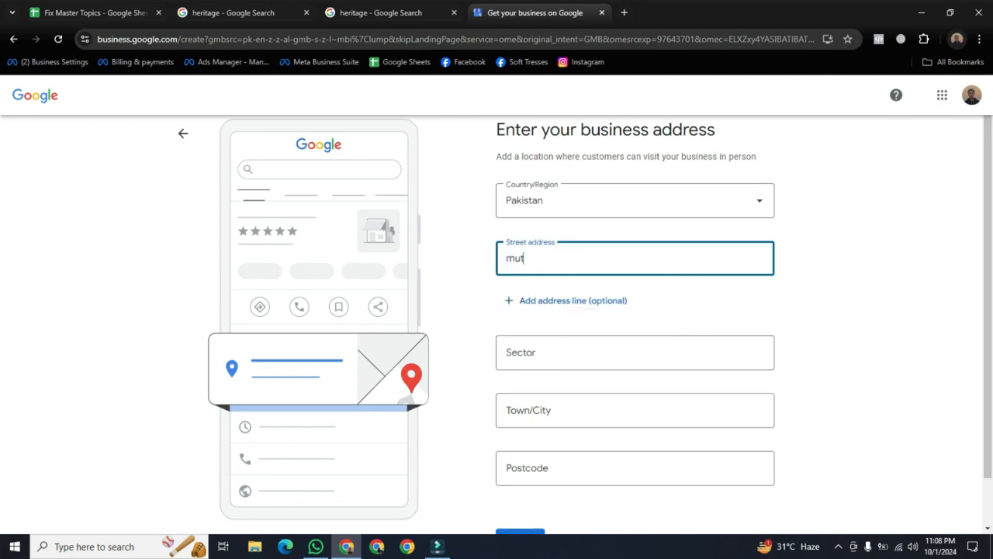
pyautogui.write('n cntt')
pyautogui.click(634, 352)
pyautogui.write('13')
pyautogui.press('Tab')
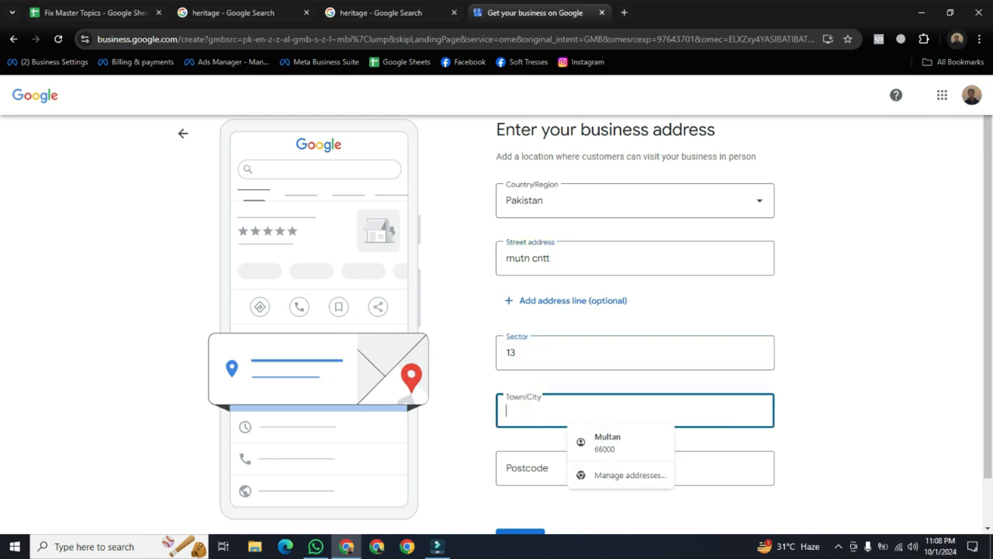
pyautogui.press('Down')
pyautogui.press('Return')
pyautogui.scroll(-1, 635, 326)
pyautogui.scroll(2, 634, 326)
pyautogui.scroll(-1, 635, 326)
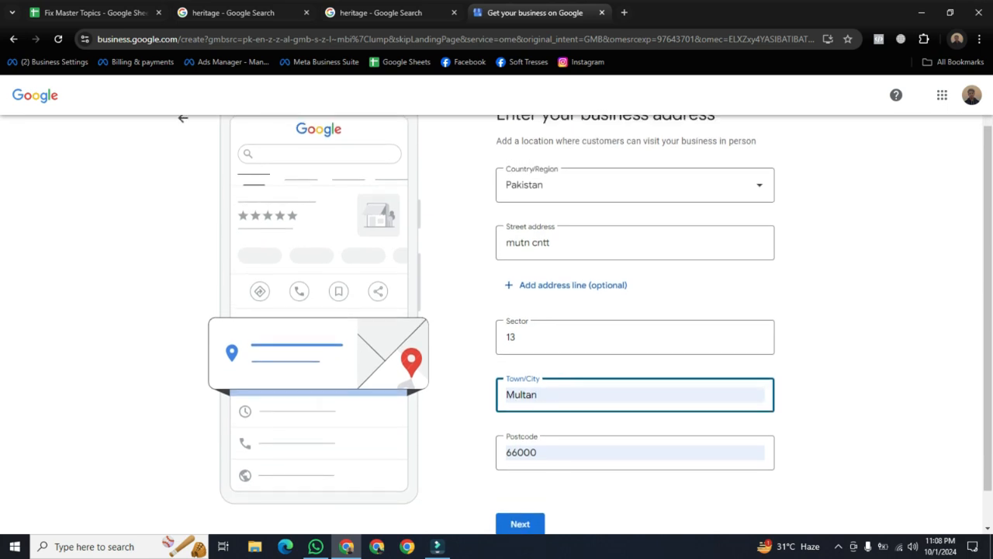
pyautogui.scroll(1, 635, 326)
pyautogui.scroll(-1, 635, 325)
pyautogui.scroll(-1, 634, 326)
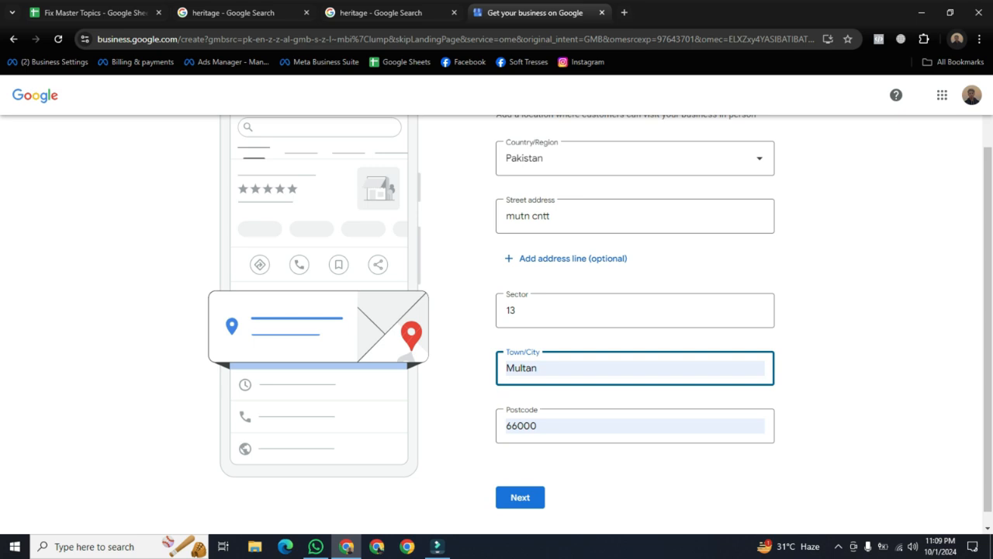
# Submit the address and place the map marker near Siddiqia Rd, Gulgasht Colony
pyautogui.click(520, 496)
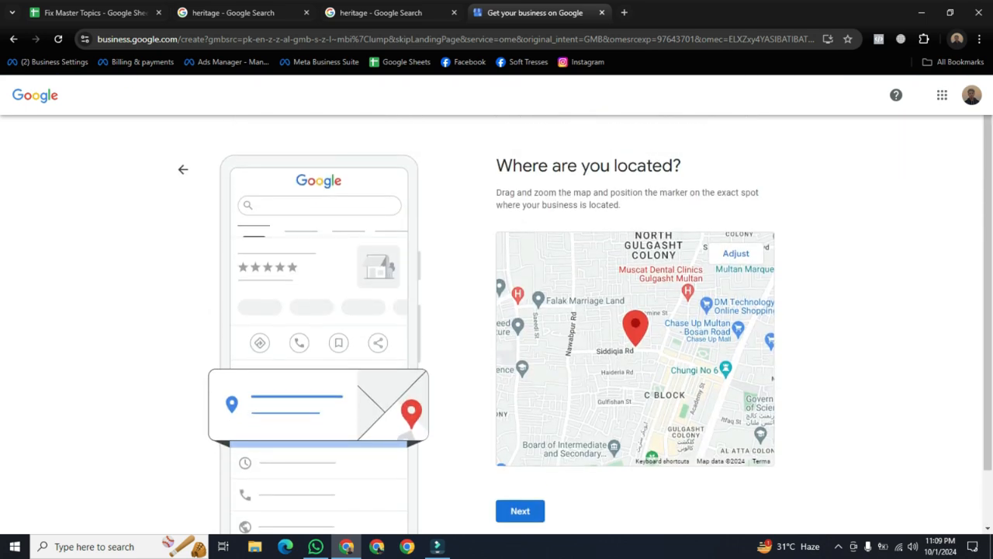
pyautogui.scroll(-1, 496, 324)
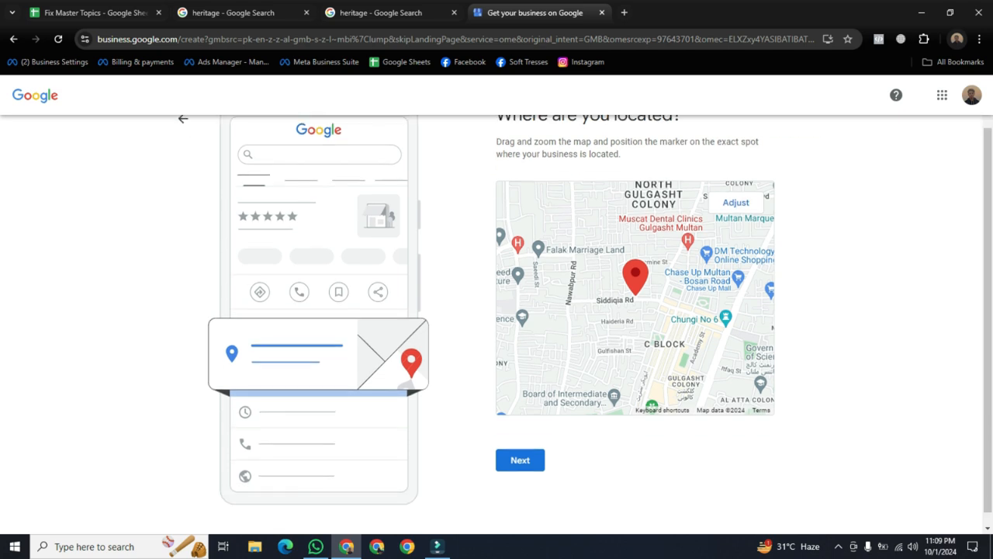
# Confirm the map pin, answer Yes to offering deliveries, and continue
pyautogui.click(519, 460)
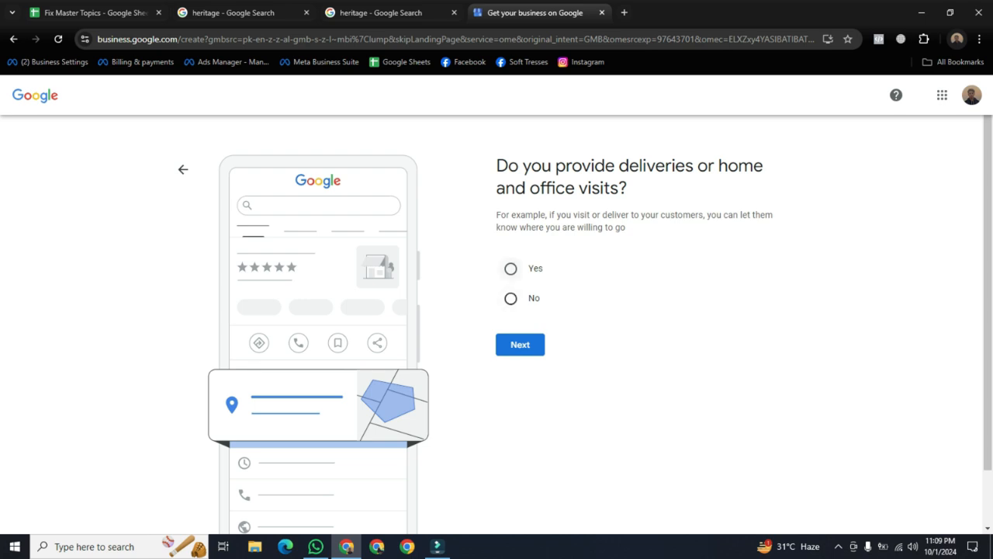
pyautogui.click(511, 269)
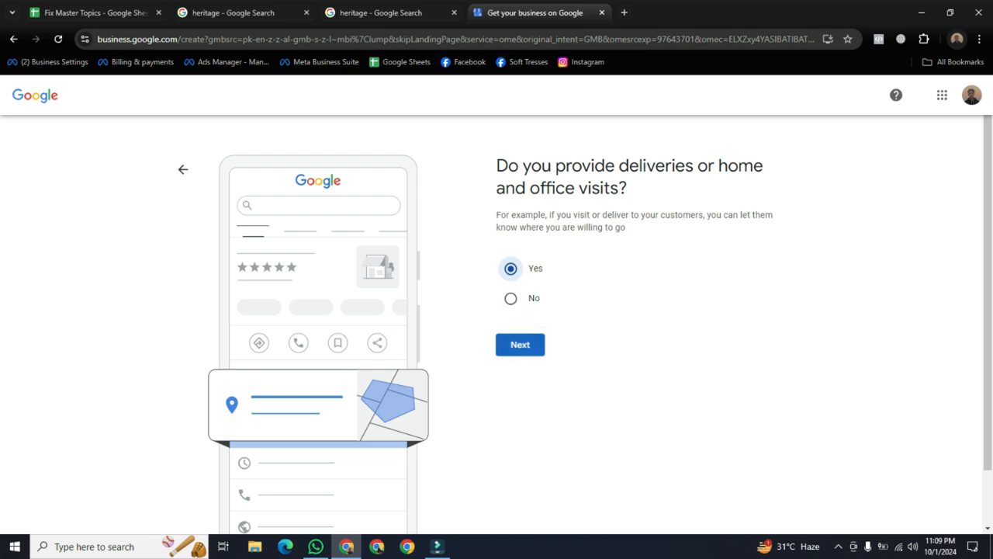
pyautogui.click(520, 344)
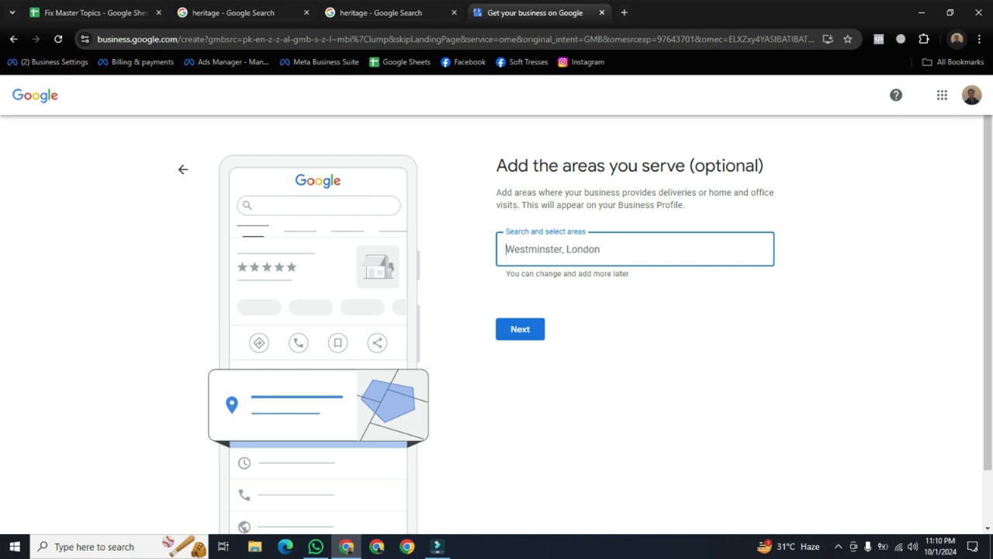
# Skip served areas, enter the shop's phone number and Soft tresses as website
pyautogui.click(520, 329)
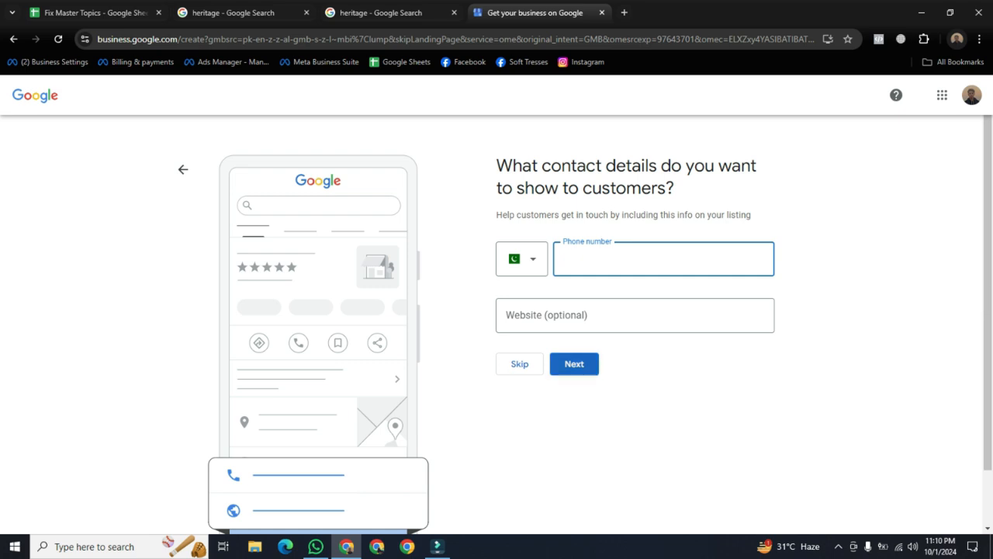
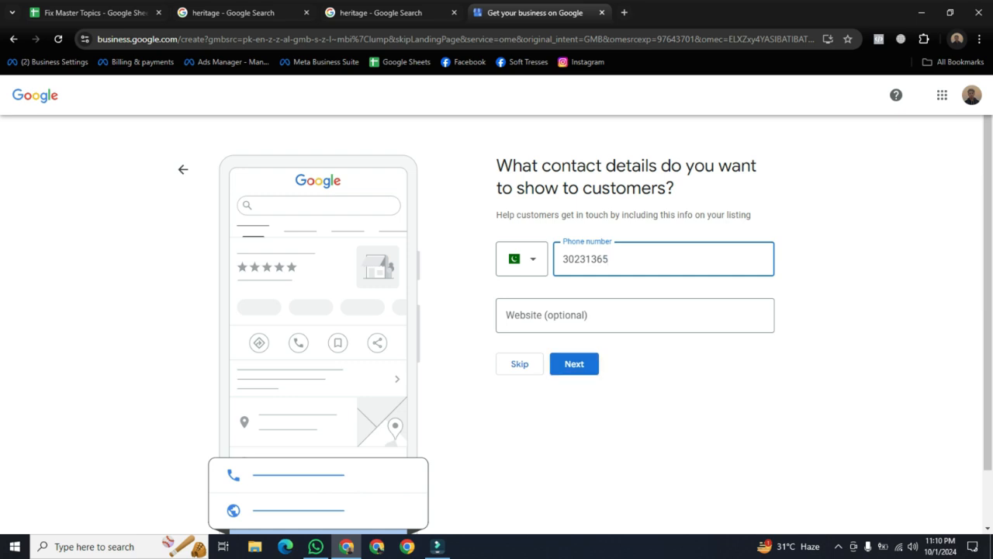
pyautogui.press('Tab')
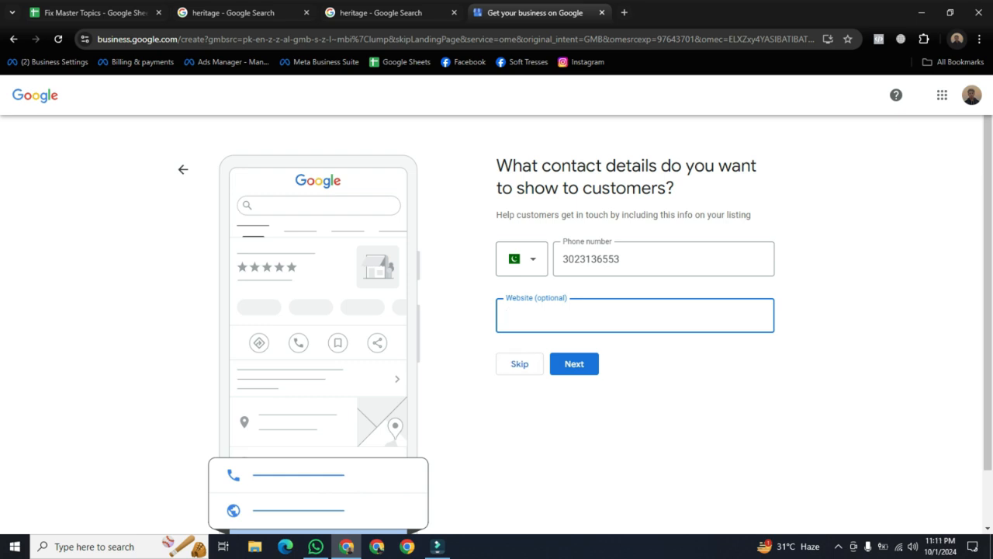
pyautogui.write('Soft tresses')
pyautogui.press('Return')
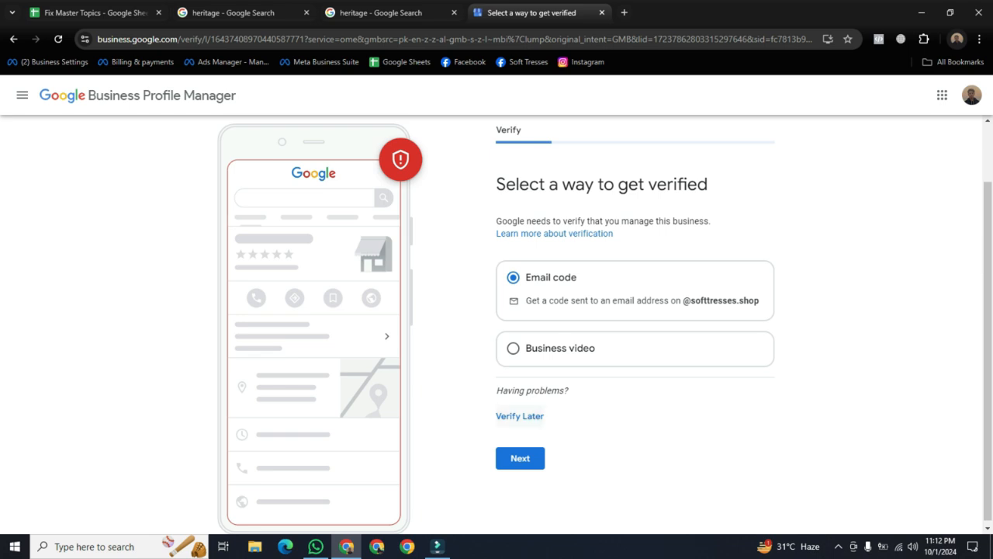
# Choose Verify Later and confirm it in the dialog
pyautogui.click(520, 416)
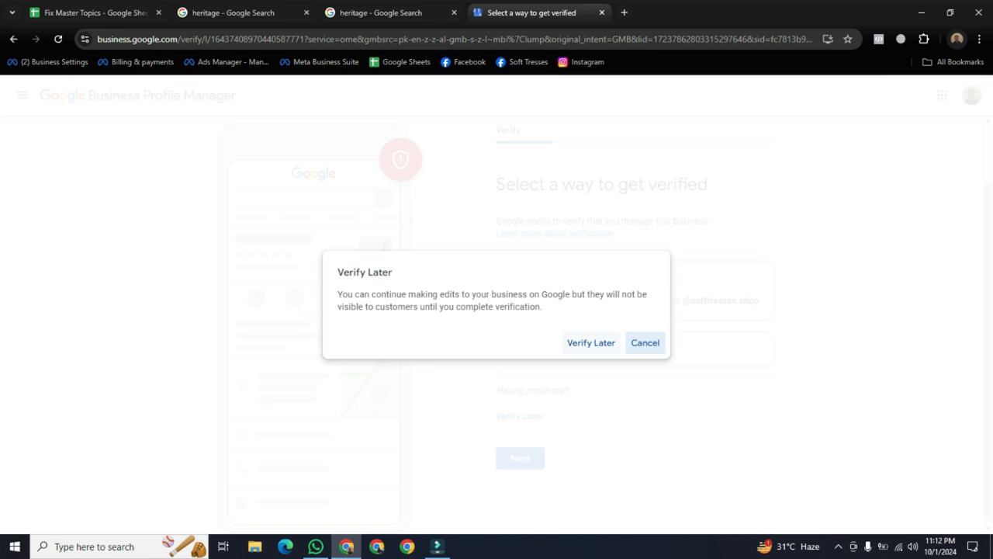
pyautogui.click(591, 343)
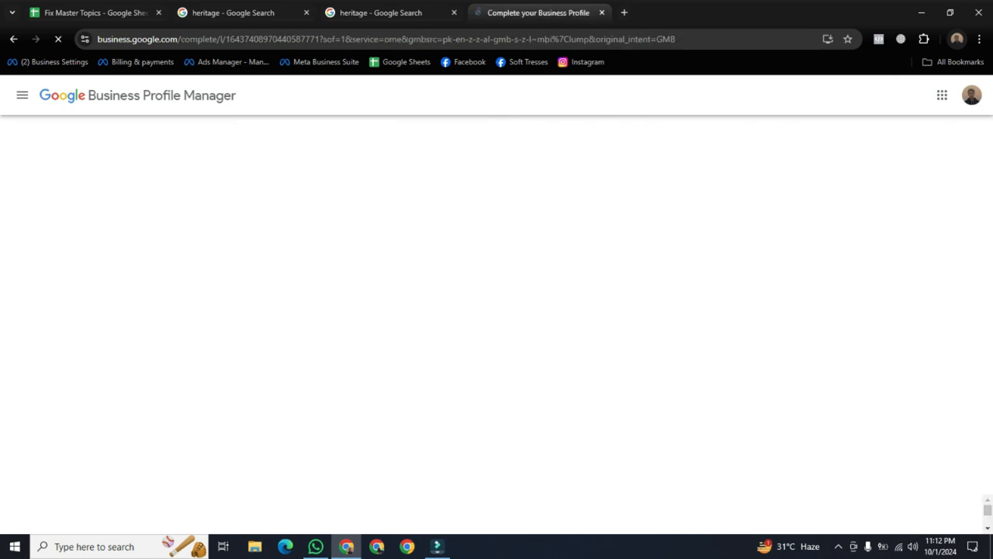
# Mark Monday through Friday as open days, leaving Saturday and Sunday closed
pyautogui.moveTo(987, 294); pyautogui.dragTo(988, 352)
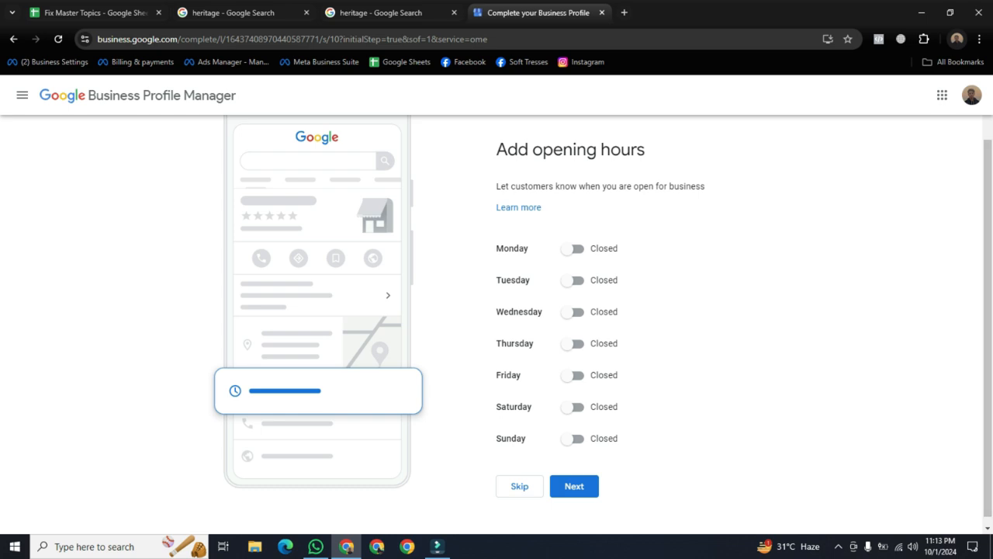
pyautogui.click(573, 249)
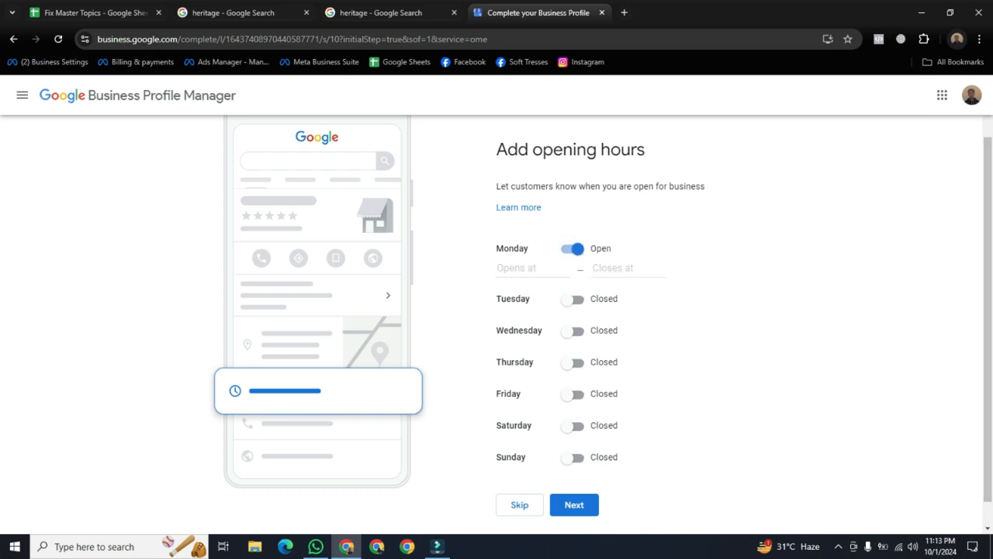
pyautogui.click(572, 300)
pyautogui.click(573, 350)
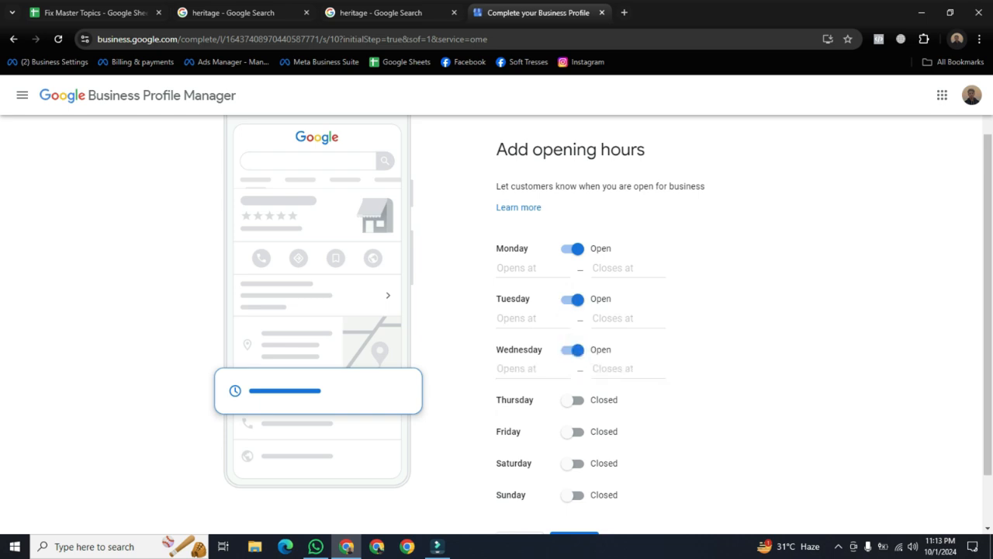
pyautogui.click(573, 400)
pyautogui.scroll(-1, 573, 400)
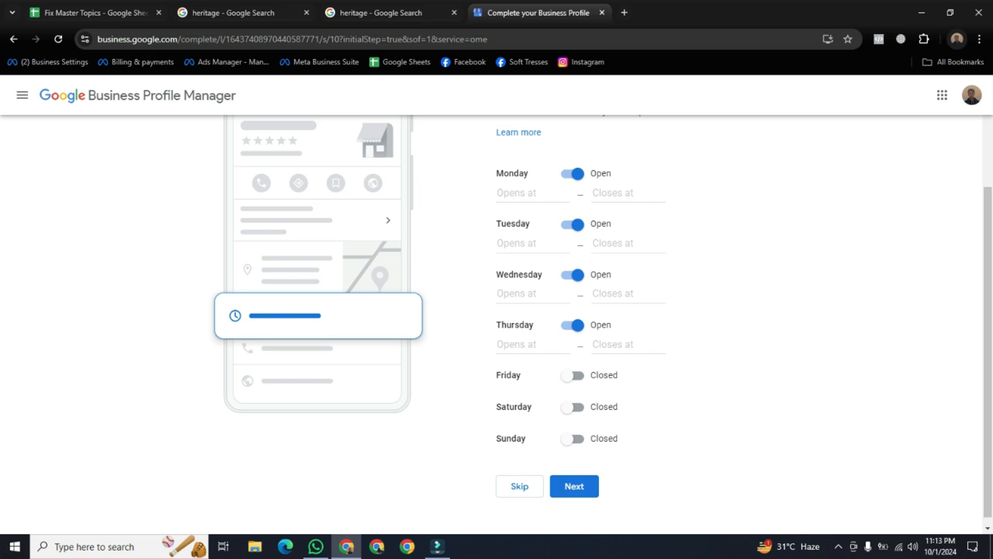
pyautogui.click(572, 375)
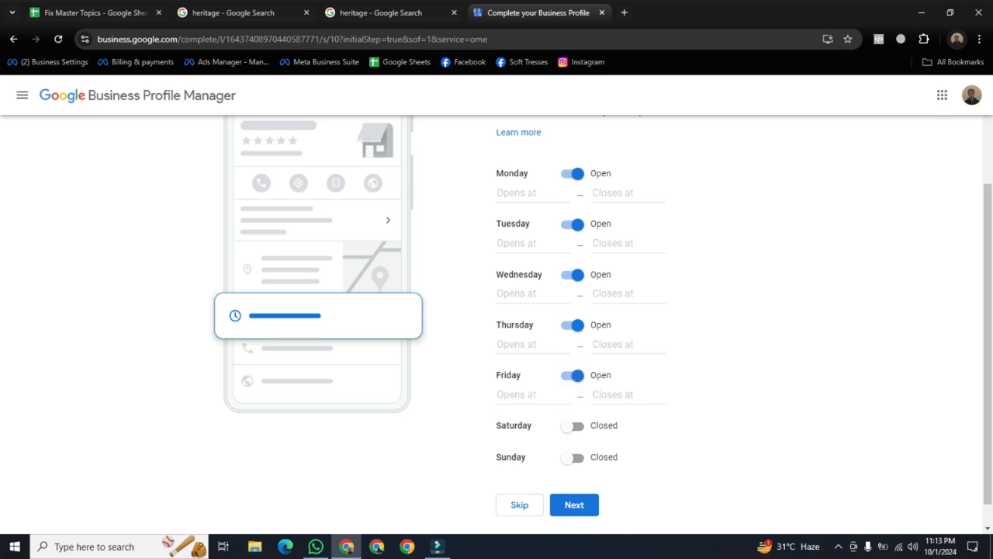
pyautogui.scroll(-1, 603, 316)
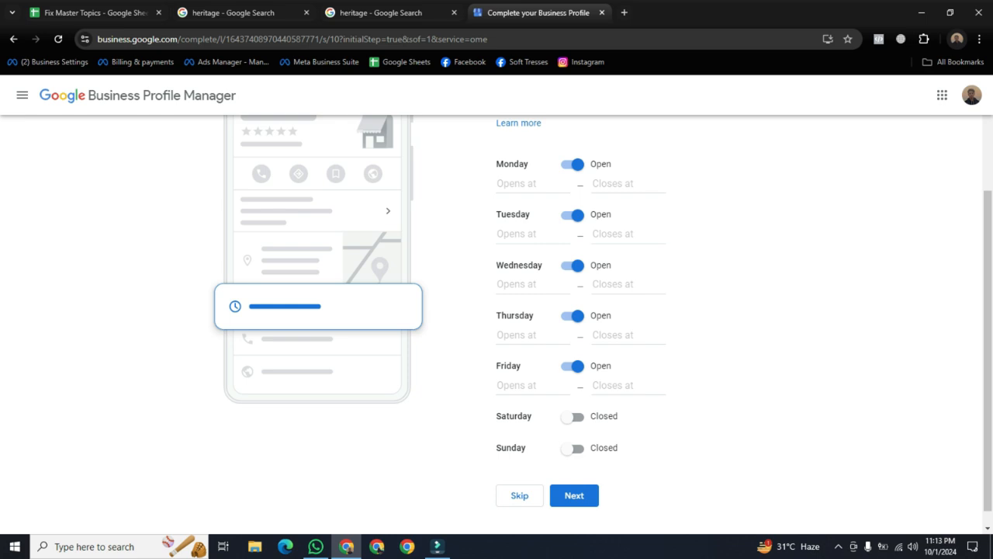
pyautogui.click(574, 496)
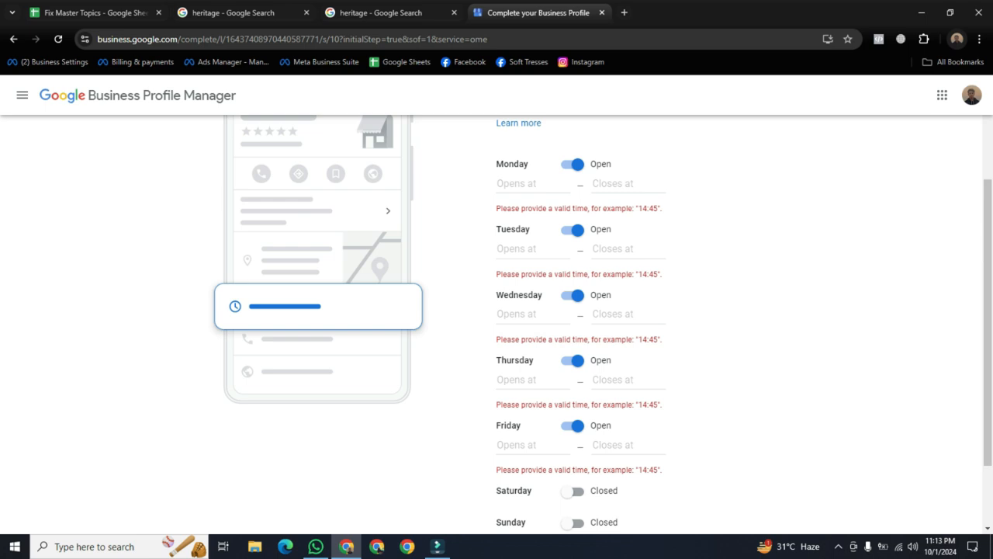
# Set Monday hours to 01:30–01:00 and Tuesday hours to 01:00–01:30
pyautogui.click(624, 184)
pyautogui.click(621, 294)
pyautogui.click(531, 184)
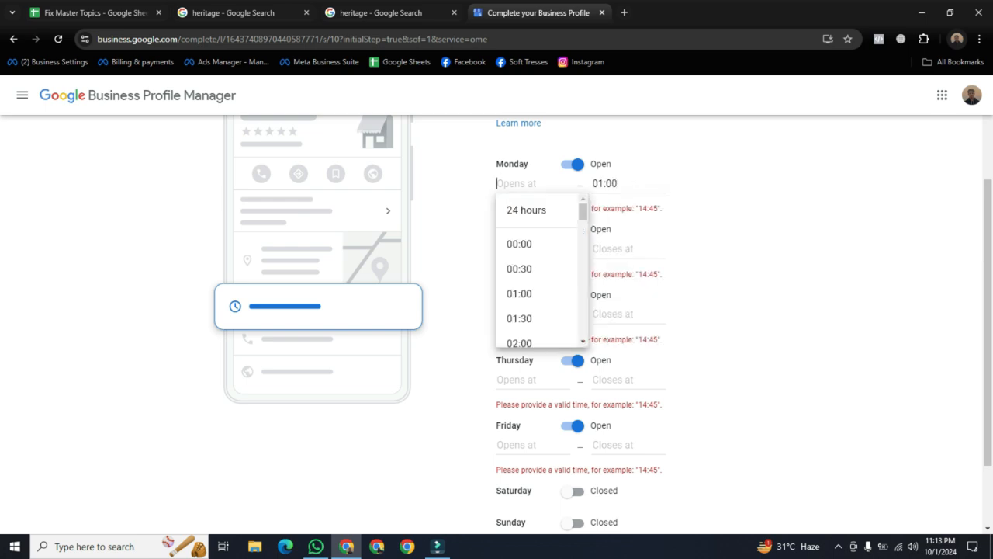
pyautogui.click(519, 318)
pyautogui.click(512, 248)
pyautogui.click(519, 358)
pyautogui.click(613, 313)
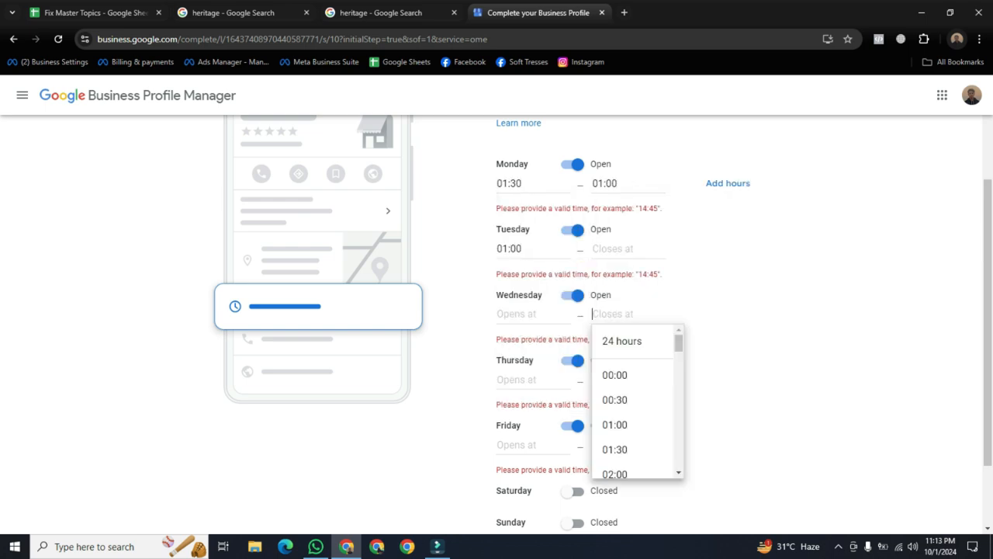
pyautogui.click(612, 249)
pyautogui.click(614, 383)
# Set Wednesday hours to 00:00–01:00 and Thursday hours to 00:30–01:00
pyautogui.click(528, 313)
pyautogui.click(535, 376)
pyautogui.click(612, 313)
pyautogui.click(613, 423)
pyautogui.click(527, 380)
pyautogui.click(532, 466)
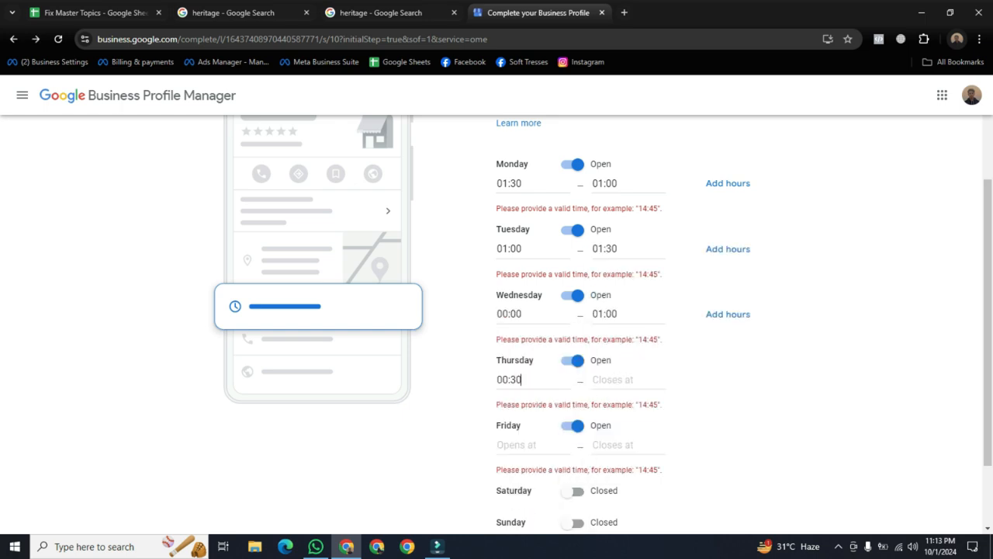
pyautogui.click(613, 380)
pyautogui.click(613, 489)
# Set Friday hours to 00:30–01:30 and save the weekly opening hours
pyautogui.scroll(-1, 605, 465)
pyautogui.scroll(-1, 605, 349)
pyautogui.click(527, 352)
pyautogui.click(532, 437)
pyautogui.click(613, 352)
pyautogui.click(616, 413)
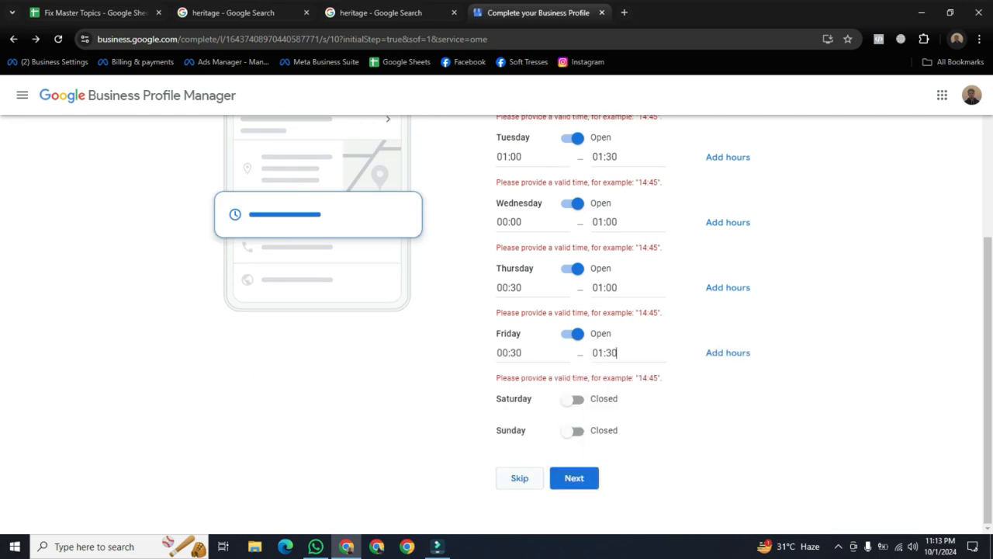
pyautogui.click(574, 477)
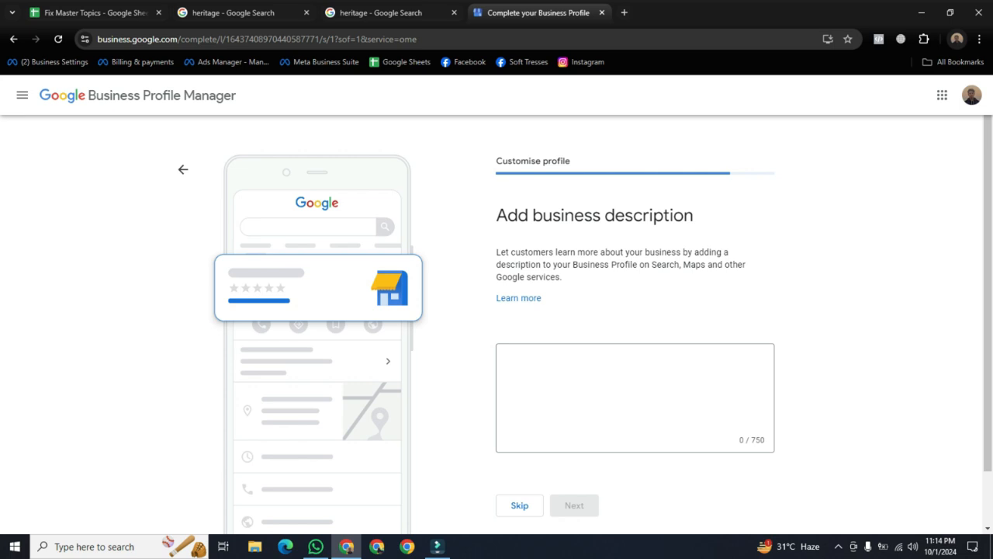
# Skip the business description page, then skip the business photos page
pyautogui.scroll(-1, 497, 324)
pyautogui.scroll(1, 496, 324)
pyautogui.scroll(-1, 497, 324)
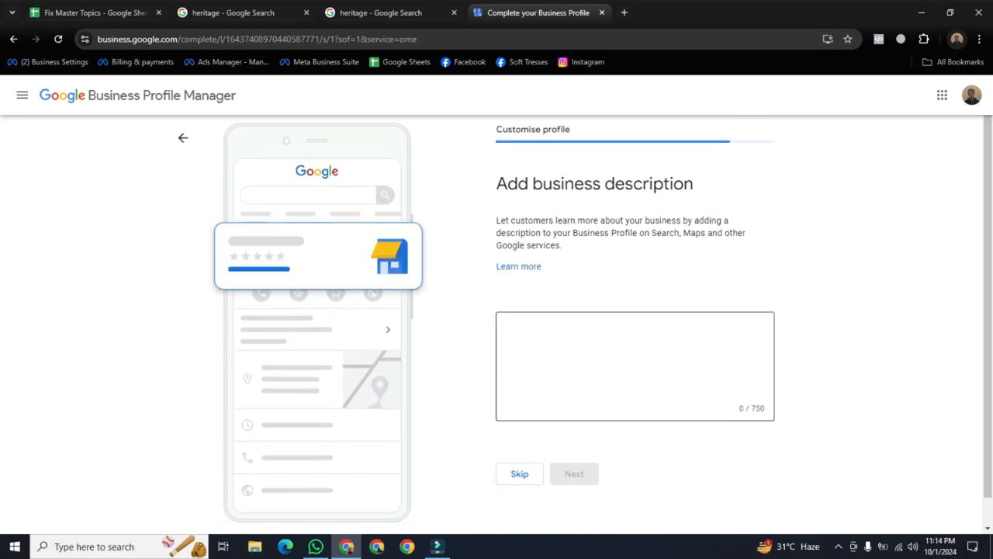
pyautogui.click(634, 366)
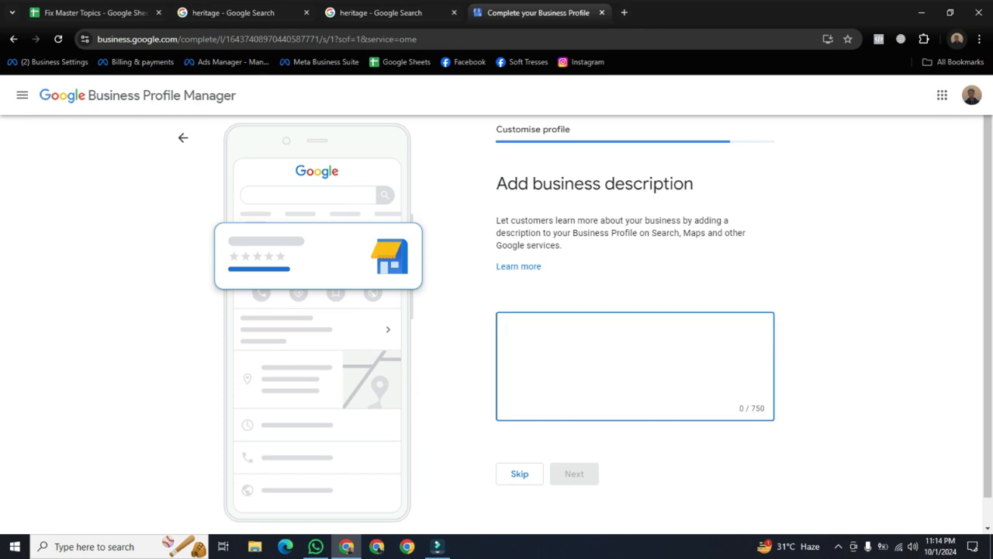
pyautogui.click(520, 473)
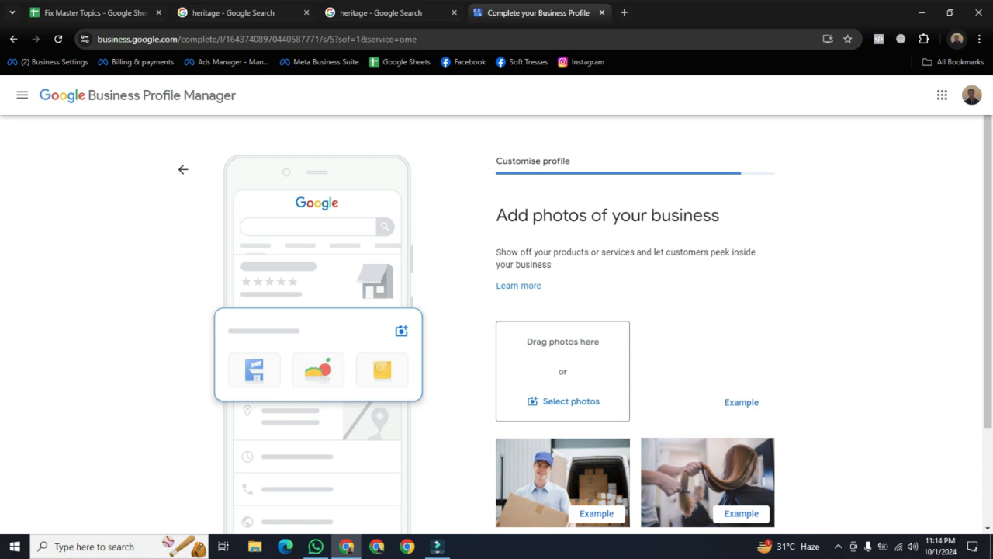
pyautogui.scroll(-2, 496, 325)
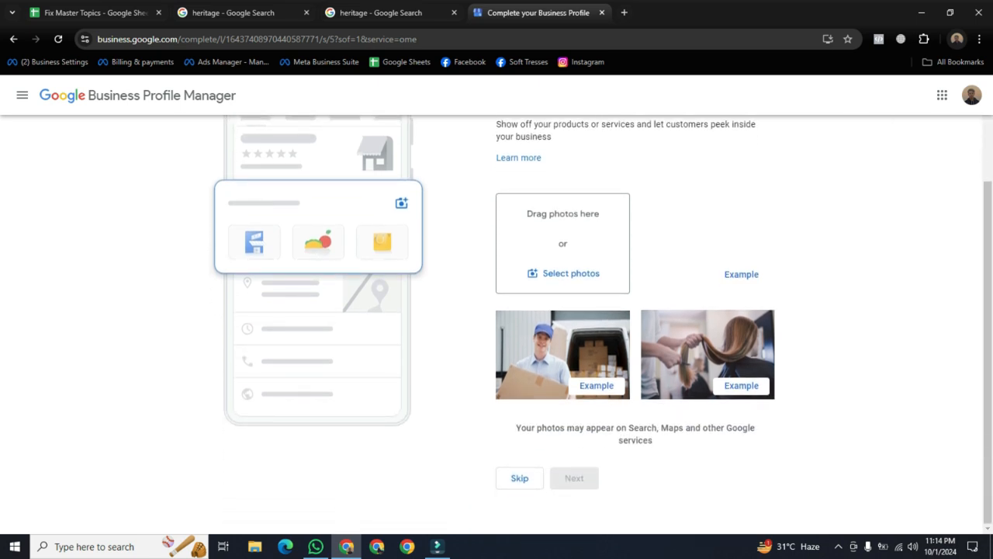
pyautogui.click(519, 478)
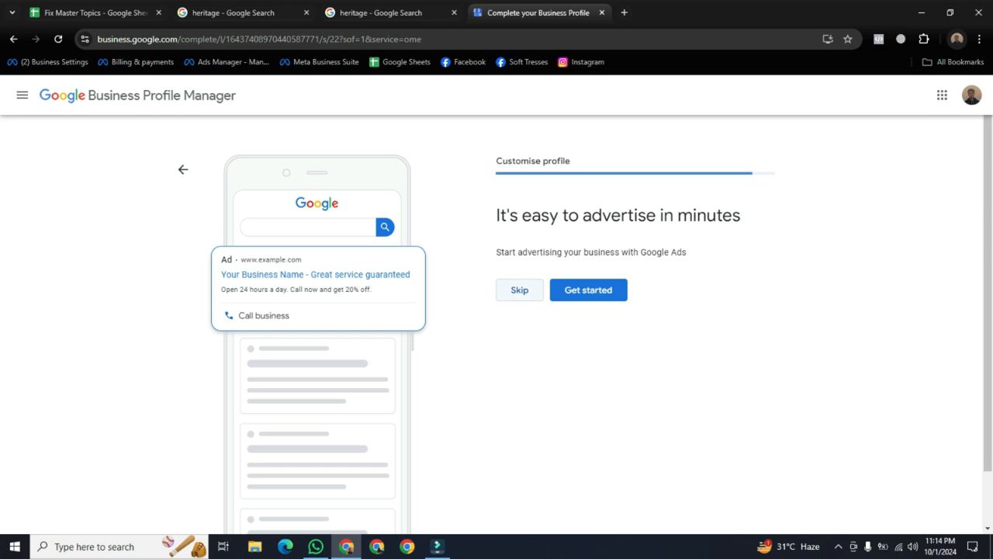
# Skip the 'It's easy to advertise in minutes' Google Ads offer
pyautogui.click(520, 289)
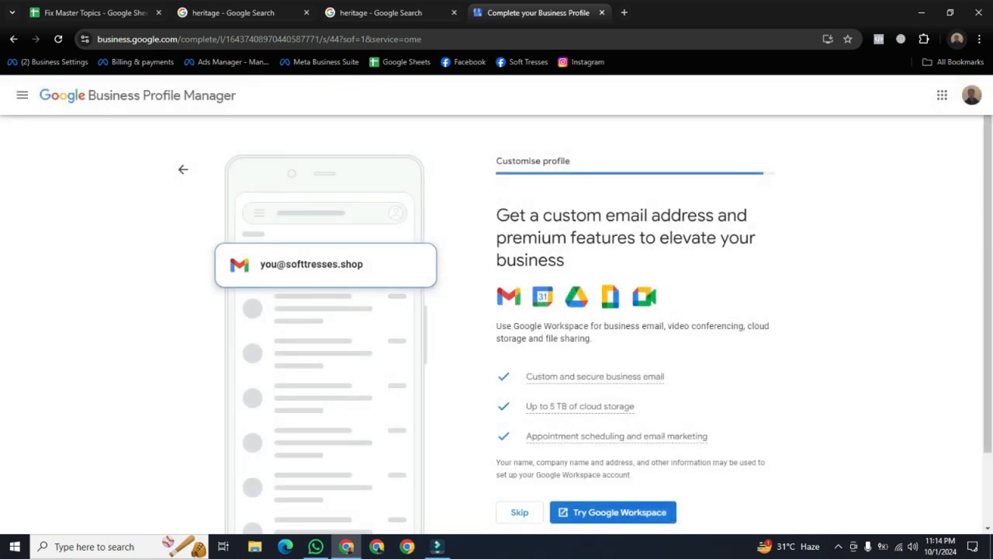